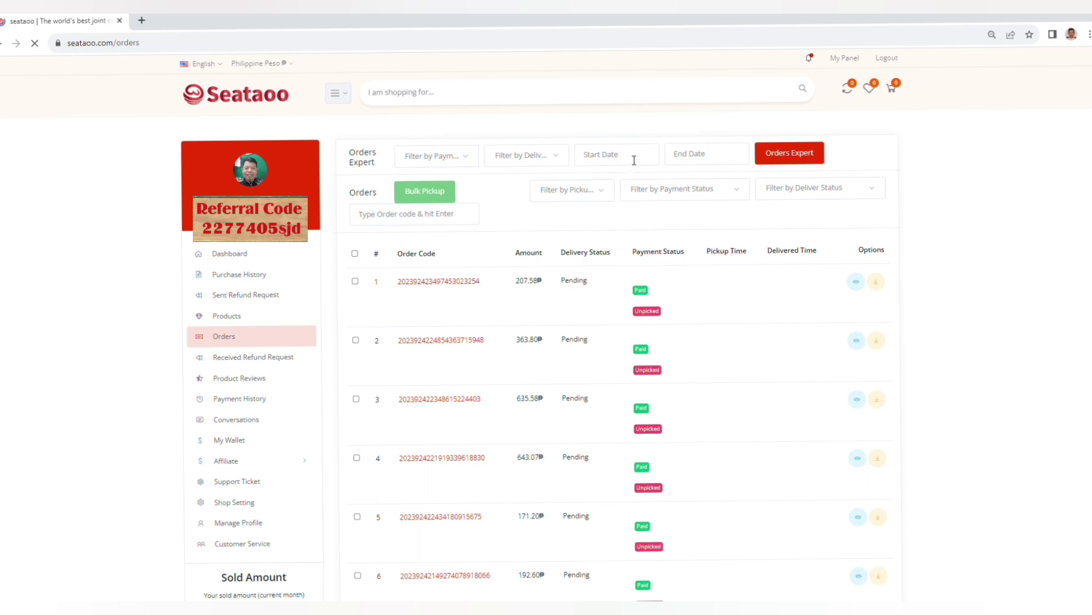
click(634, 161)
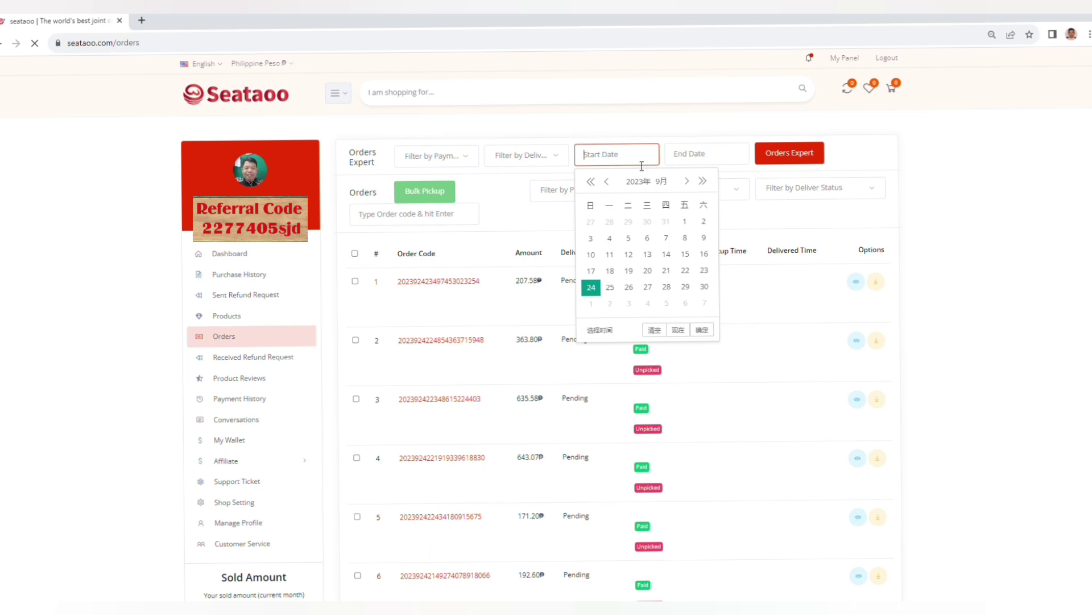
key(ctrl+v)
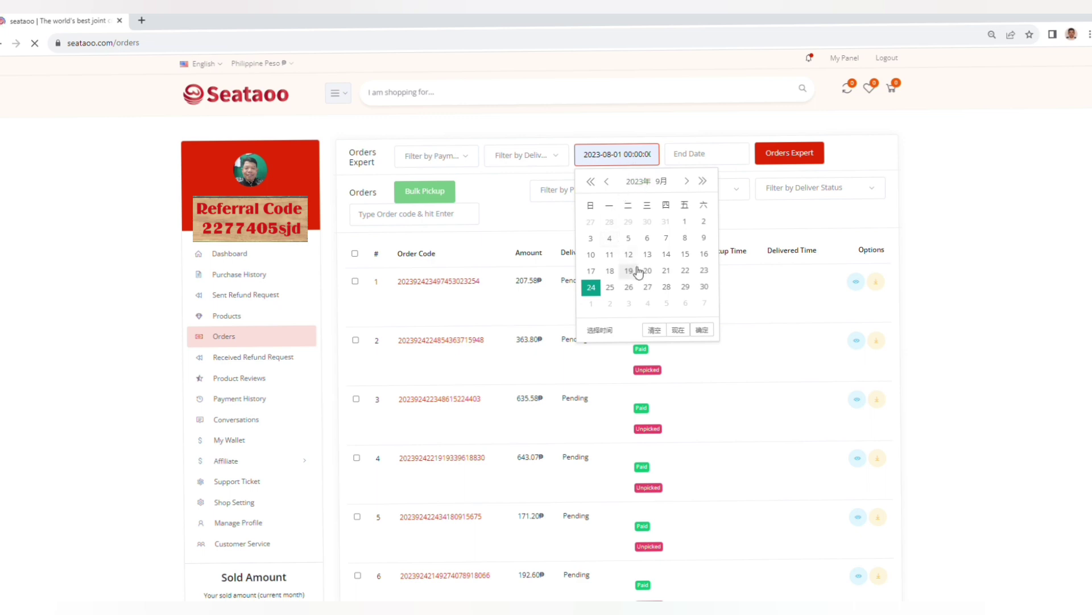
click(602, 330)
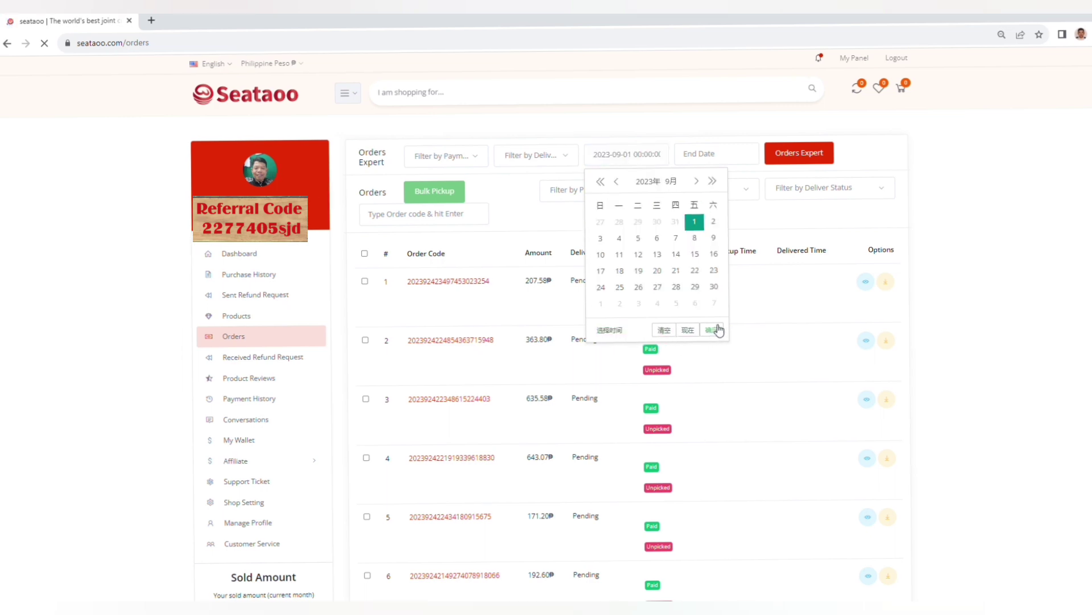
click(718, 330)
click(740, 159)
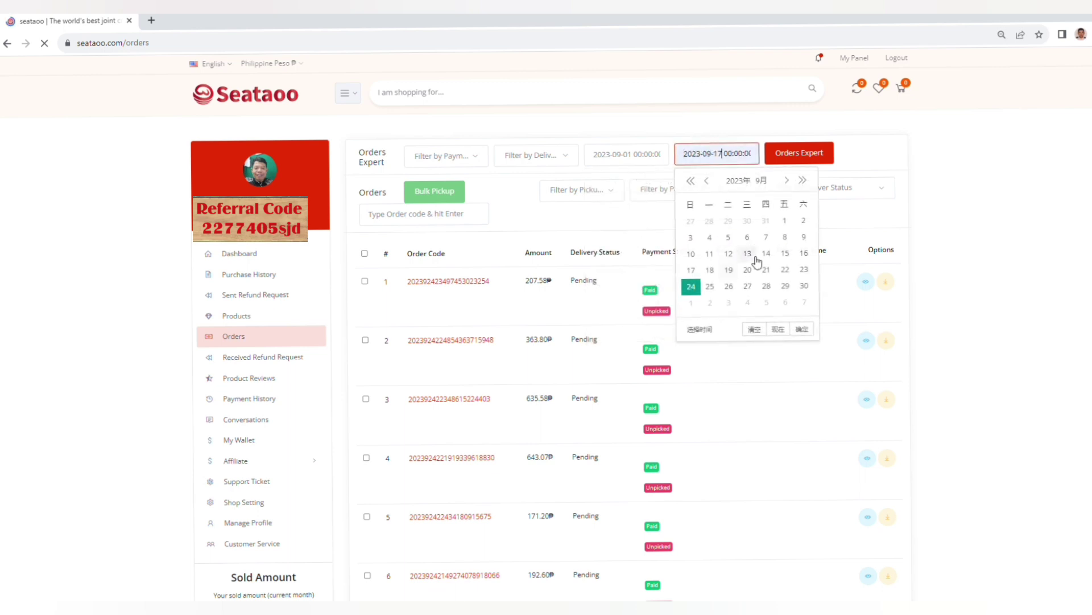
click(808, 257)
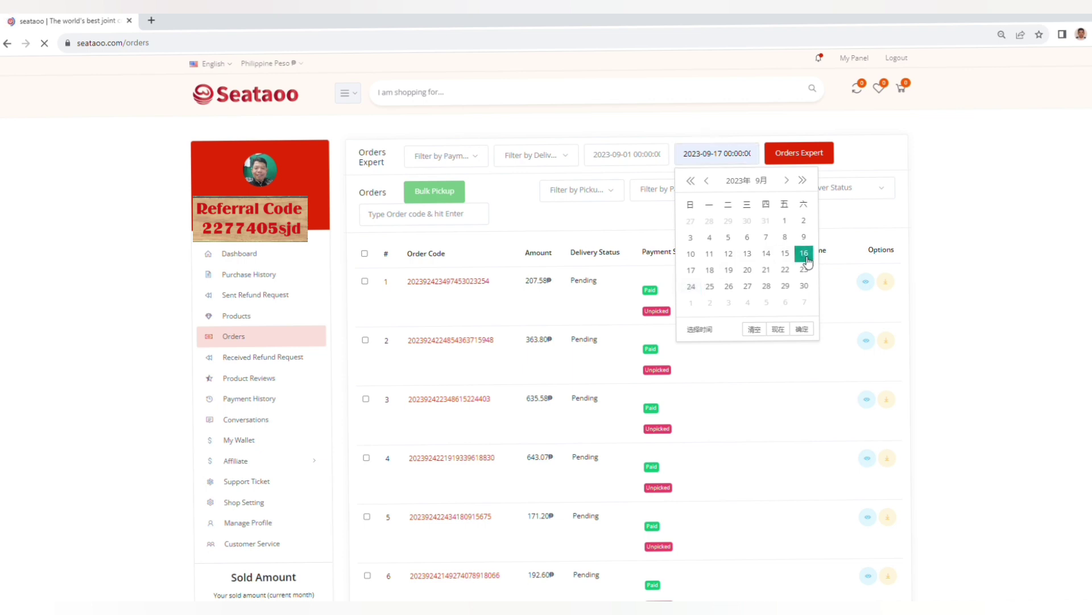
click(804, 330)
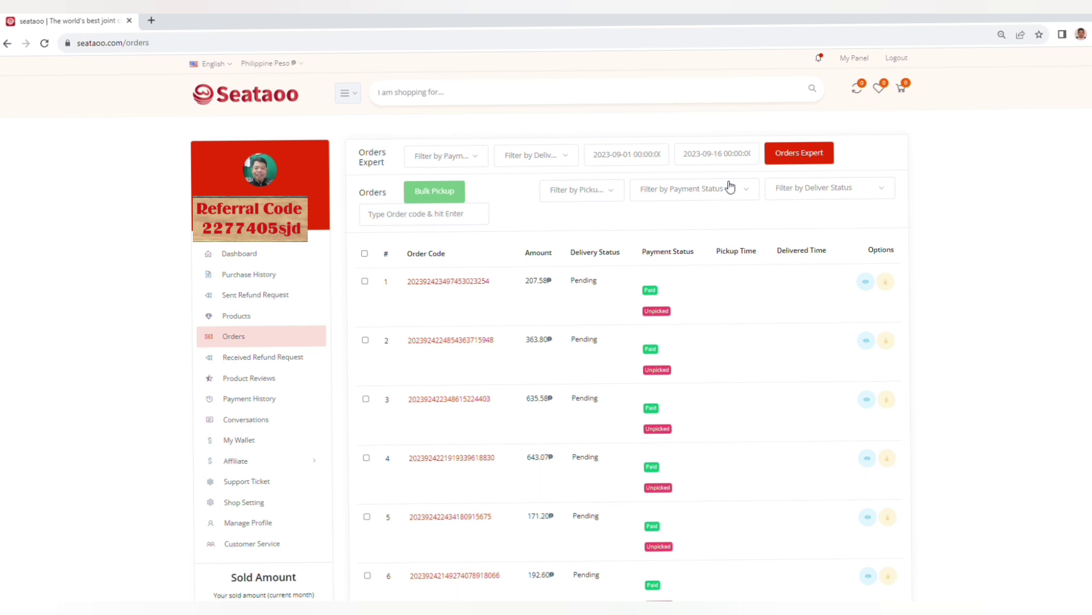
click(792, 162)
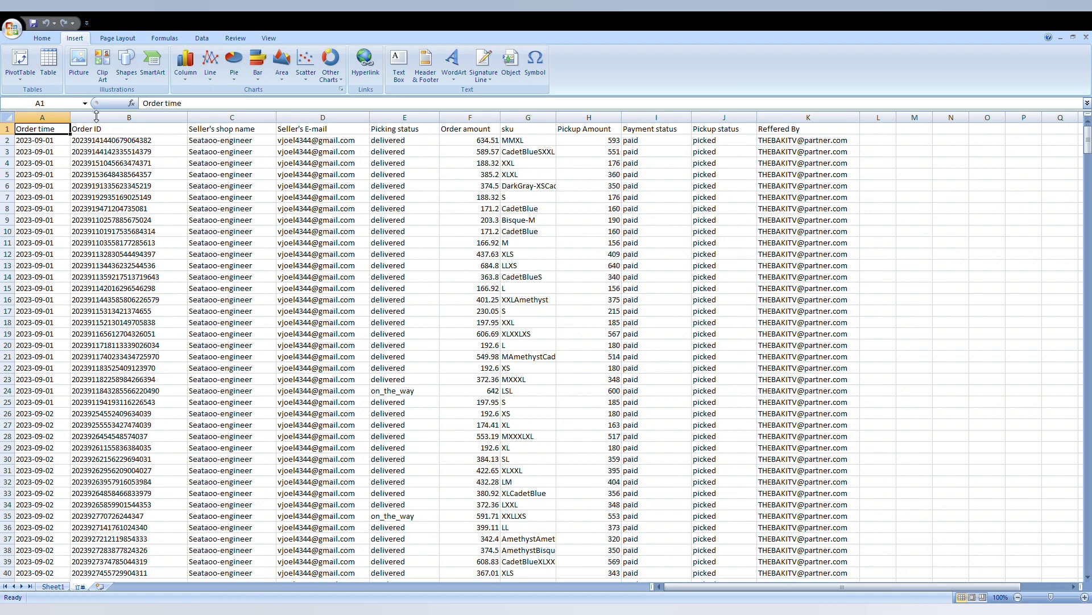
Build a PivotTable on a new sheet with Payment status as filter, Pickup status as columns, Order time as rows and count of Pickup Amount as values.
click(19, 63)
click(310, 364)
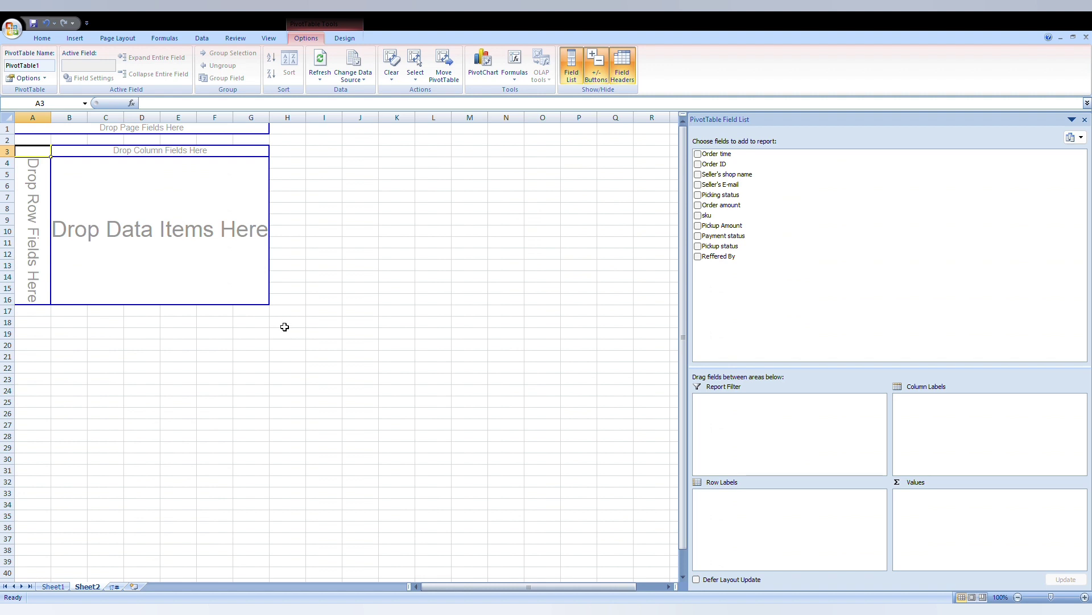
drag(723, 236, 726, 409)
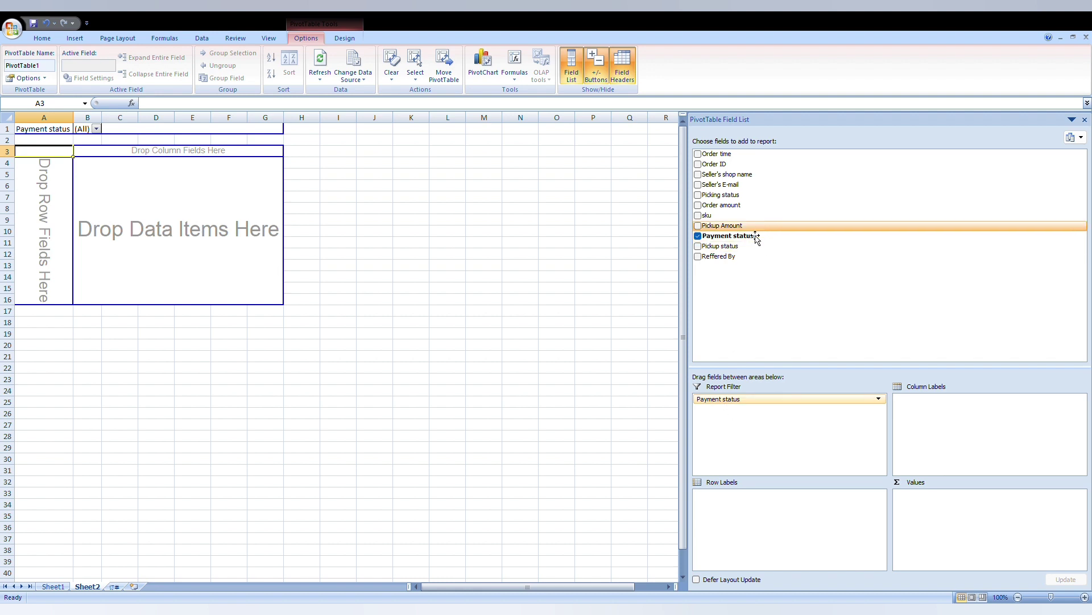
drag(751, 251, 937, 407)
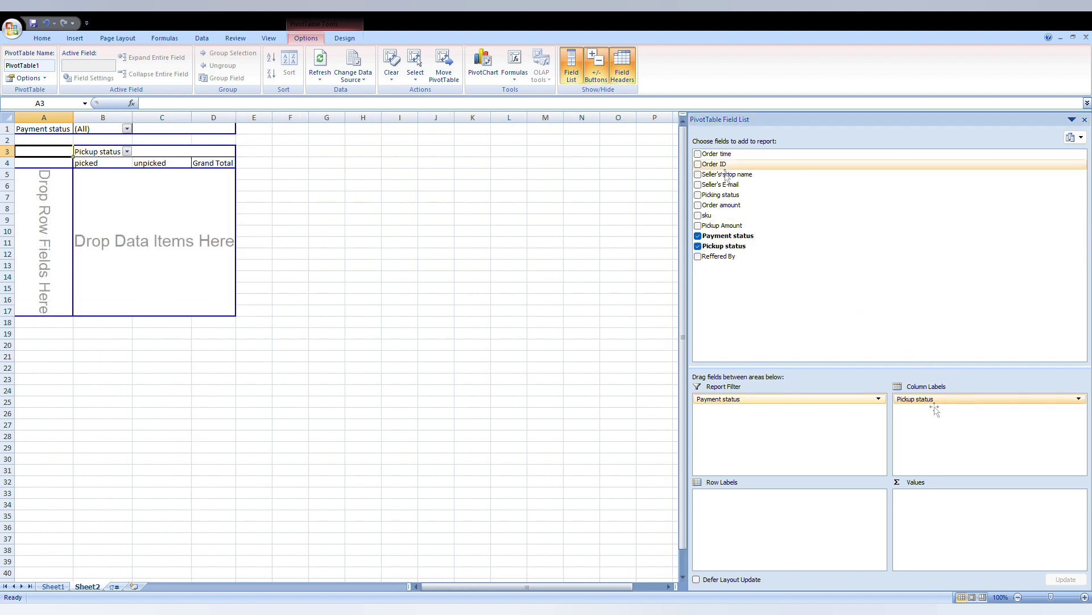
drag(719, 164, 742, 504)
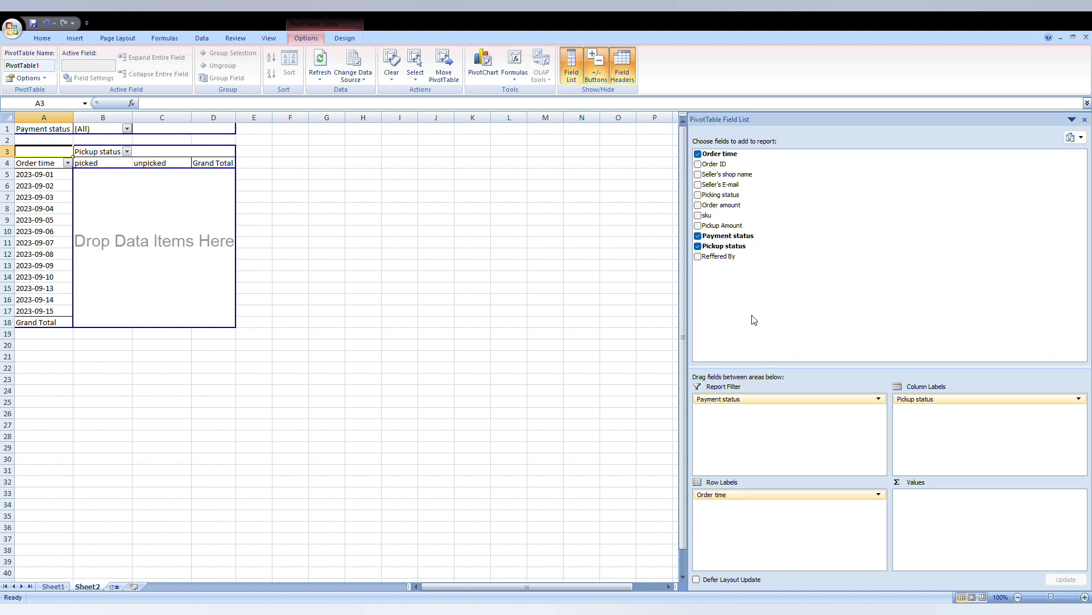
drag(722, 225, 923, 506)
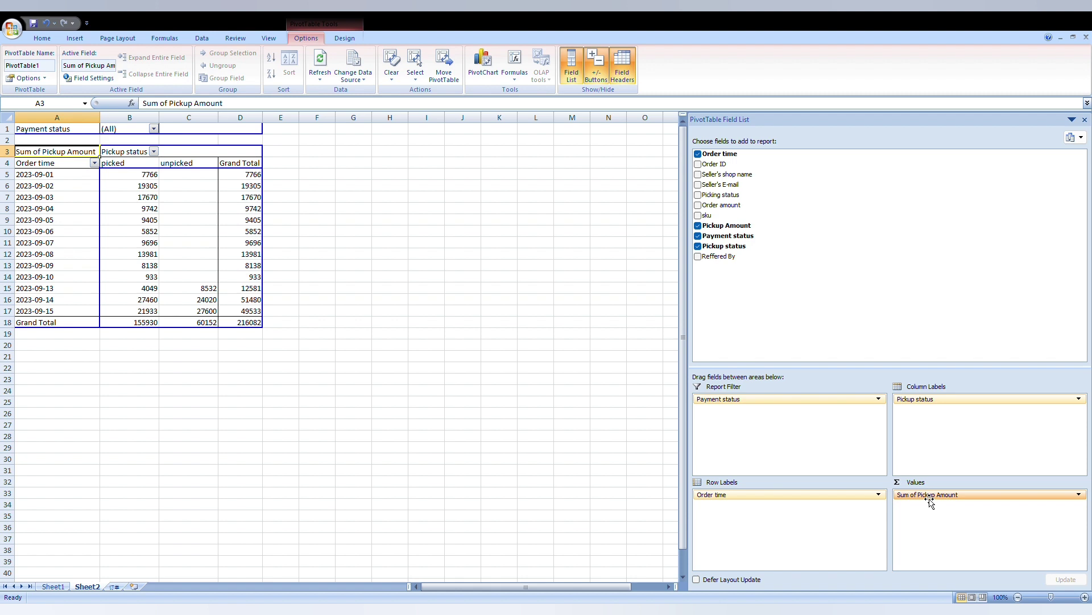
click(1080, 495)
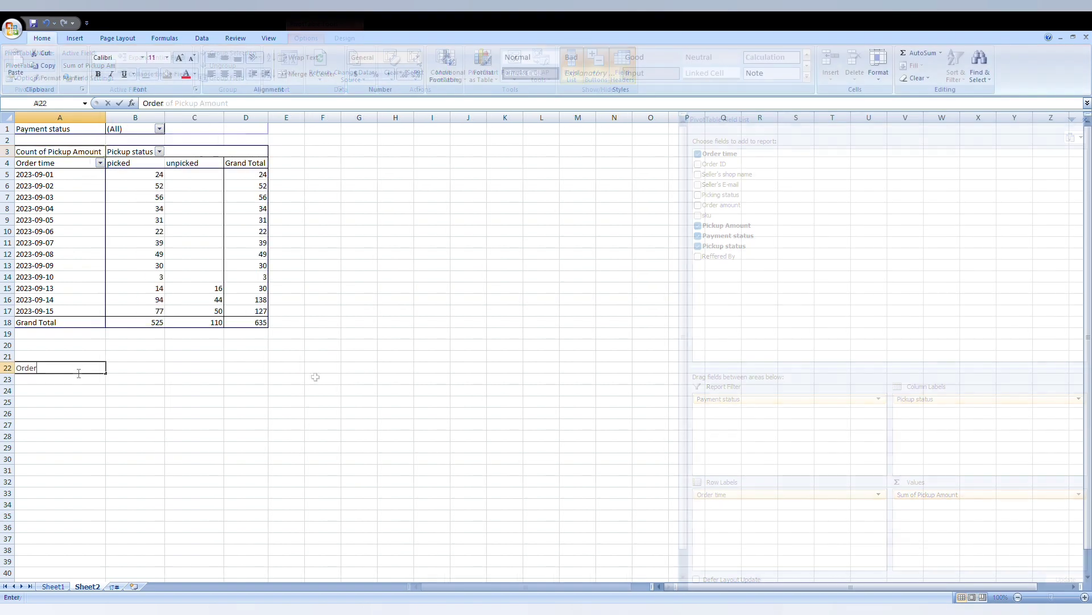
Enter "Order Processing Rate", "=", "Grand Total of Picked", "Devided By" and "Grand Total of Grand Total" in A22, B22, C22, E22 and G22.
text(Pr)
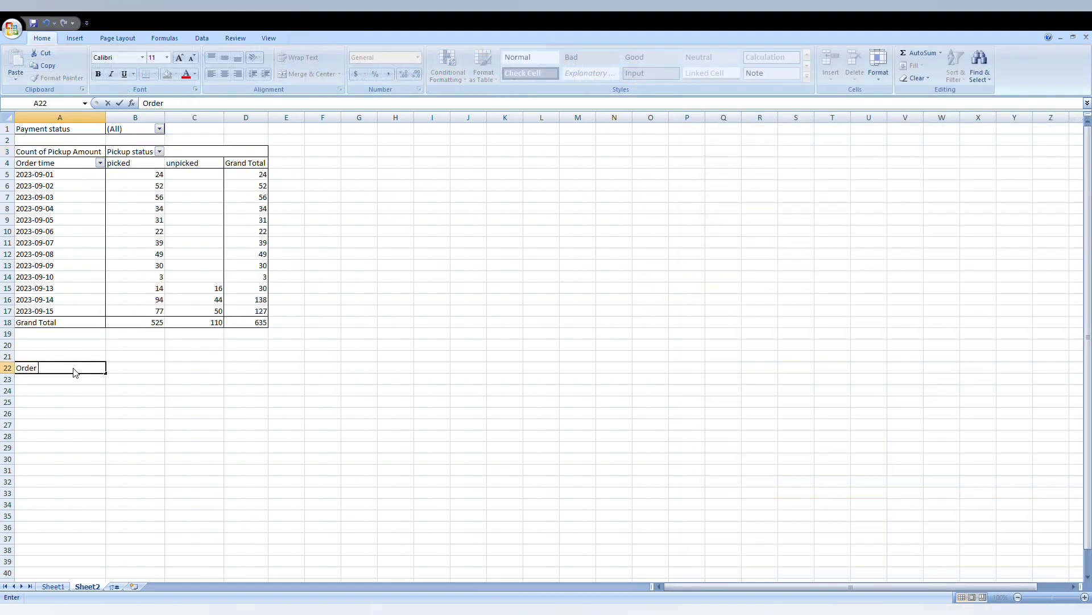
text(ocessing Rate)
click(152, 372)
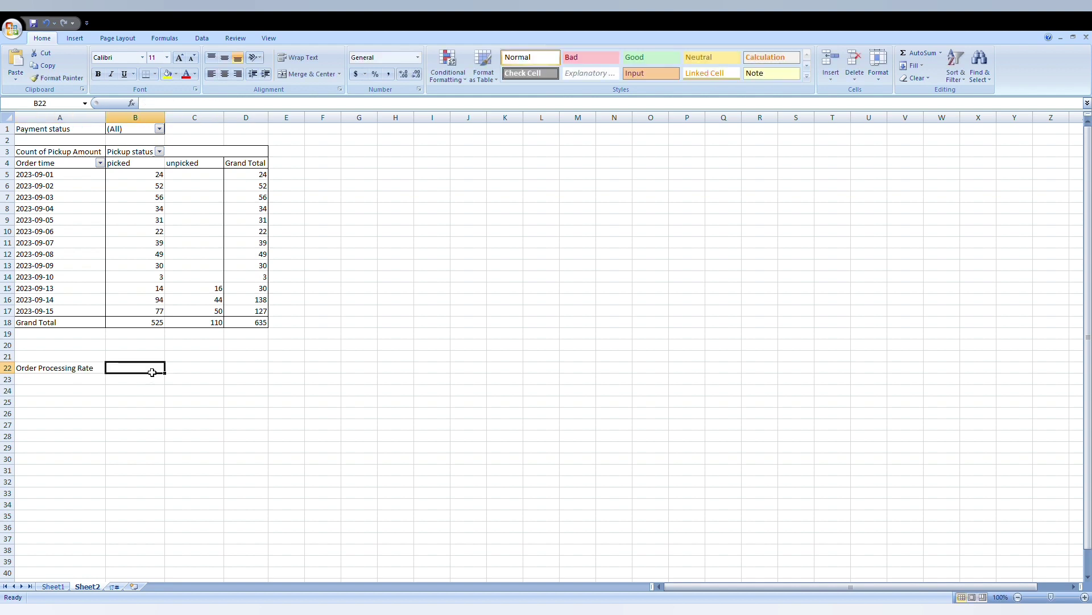
text(=)
click(195, 371)
text(Grand)
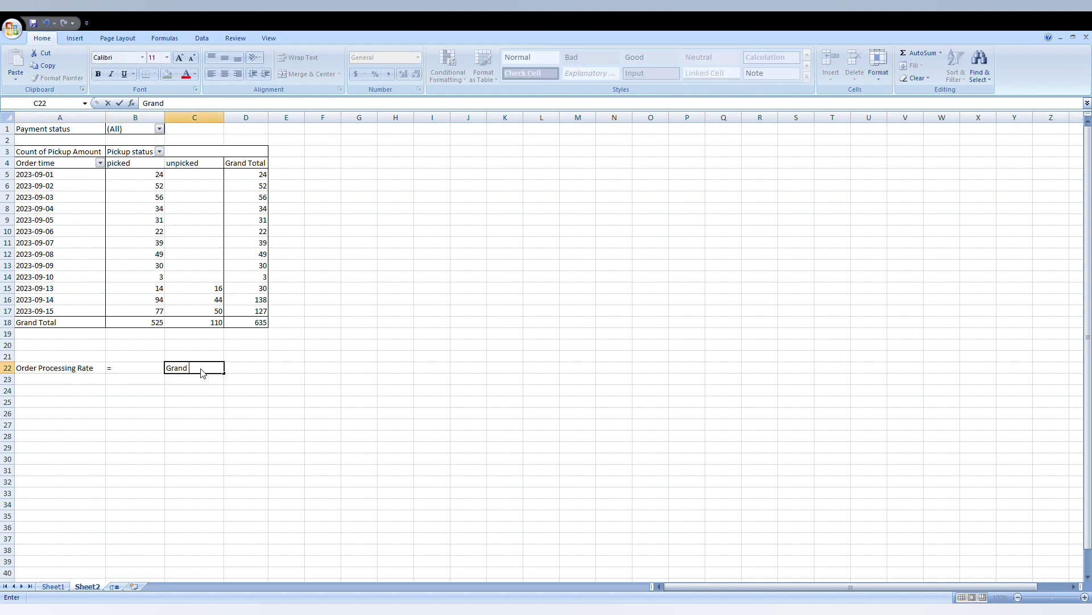
text( Total of Picked)
click(270, 372)
text(Devided By)
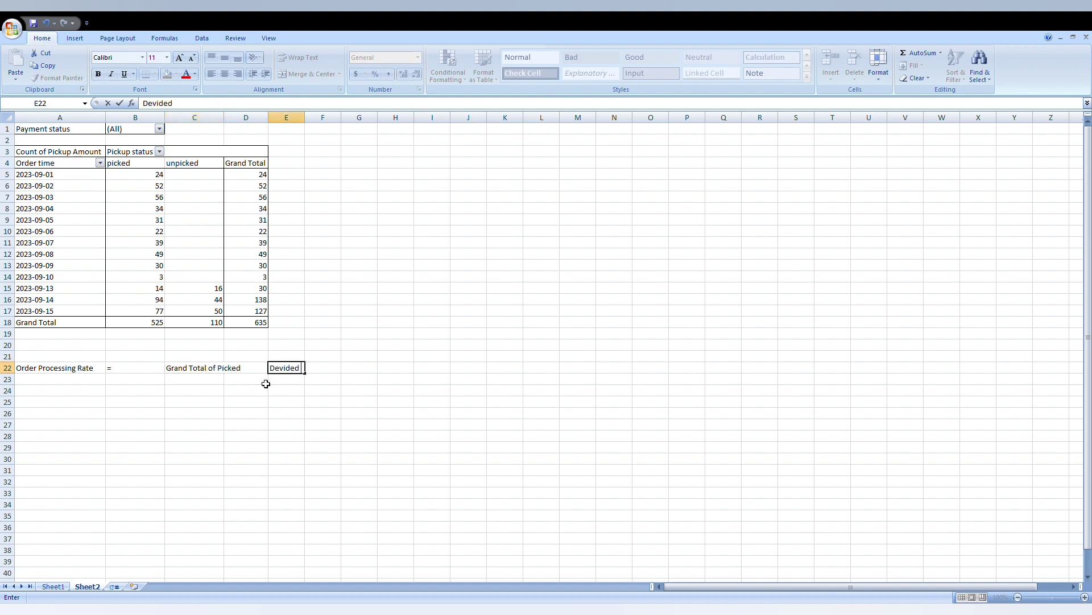
click(360, 368)
text(Grand)
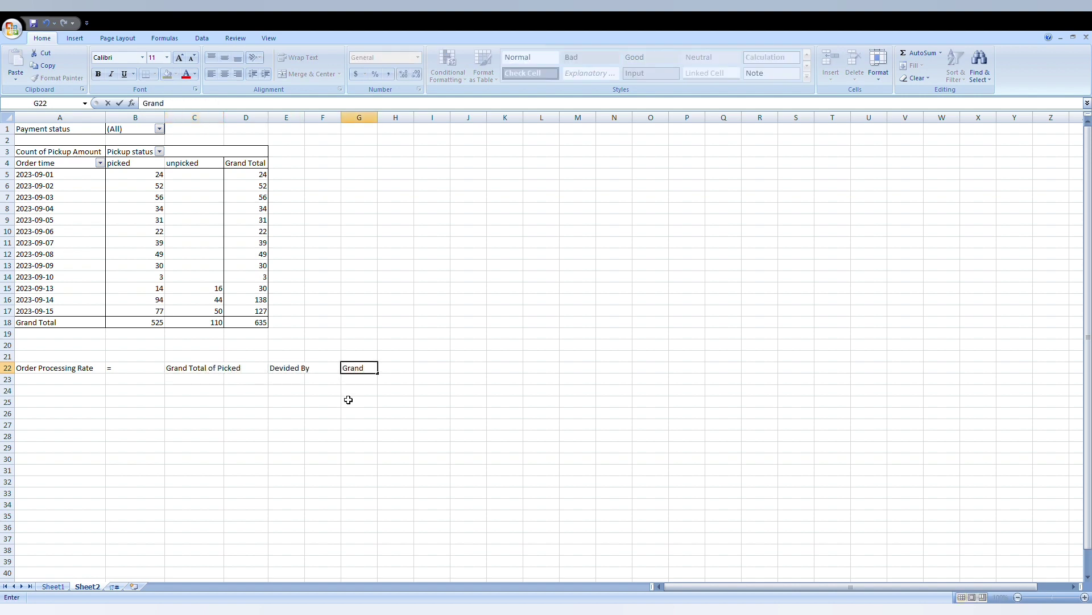
text( Total of Grand Total)
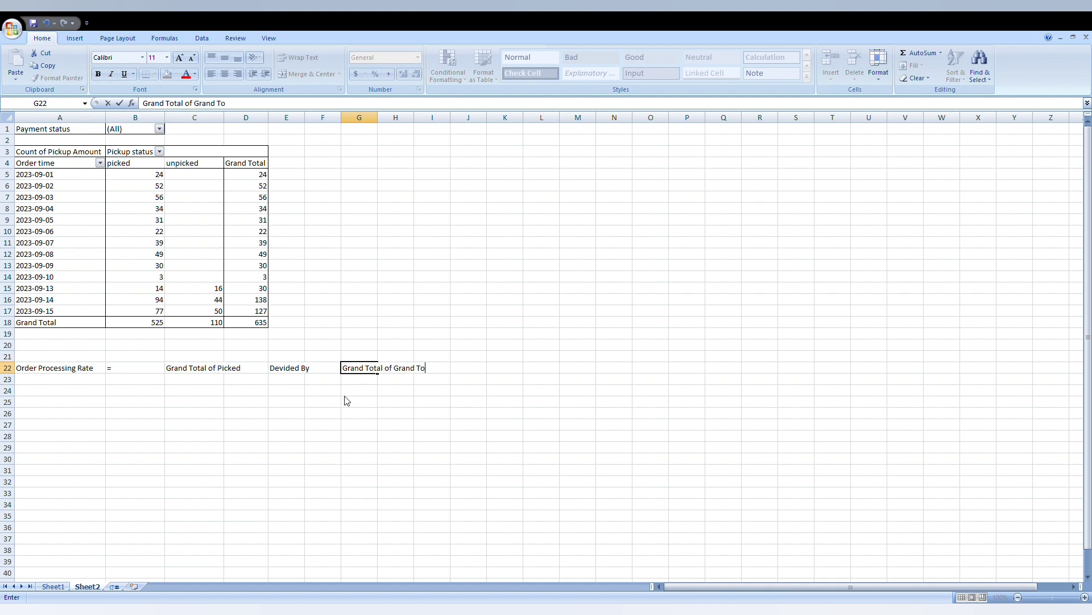
In B26, enter a formula dividing the picked grand total in B18 by the overall grand total in D18.
click(135, 413)
text(=)
click(159, 323)
text(/)
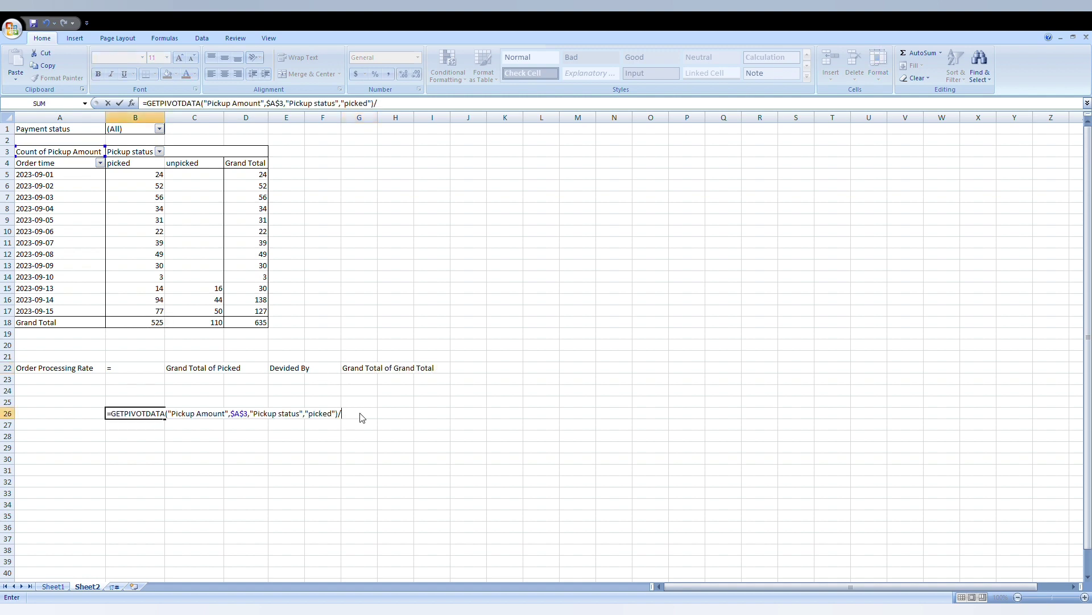
click(265, 323)
key(Return)
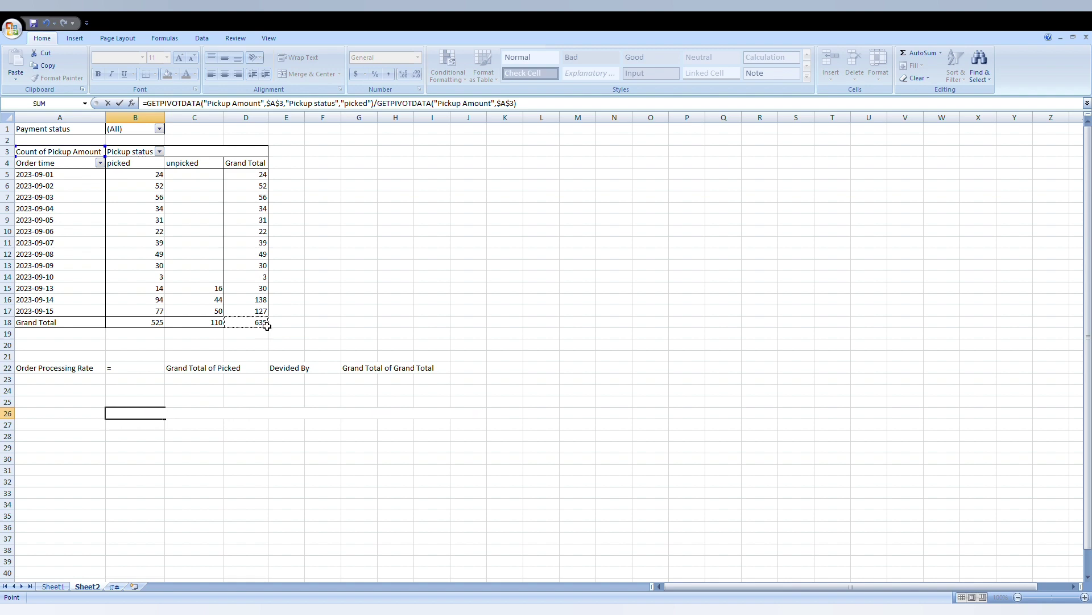
Format the rate in B26 as bold, red, 20-point text with the Percentage number format.
click(137, 413)
click(98, 74)
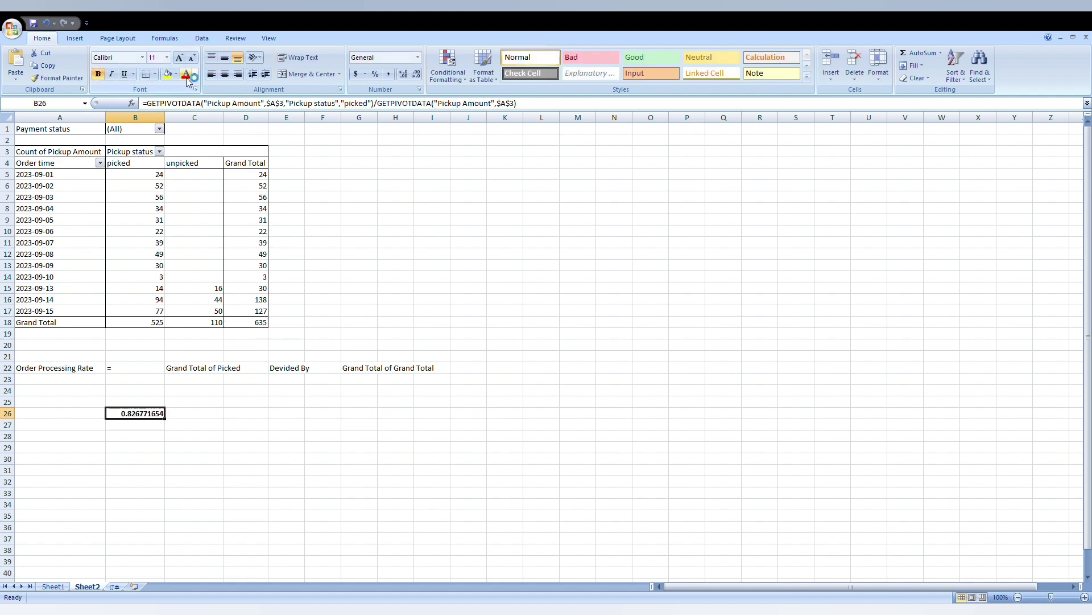
click(186, 74)
drag(11, 419, 12, 431)
click(167, 57)
click(156, 153)
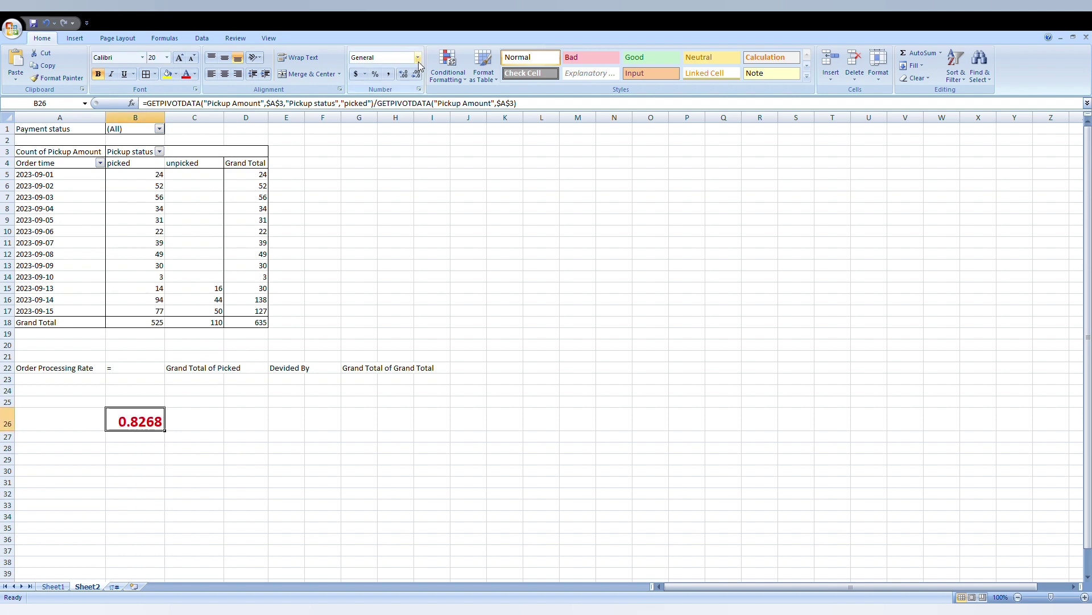
click(418, 61)
click(405, 251)
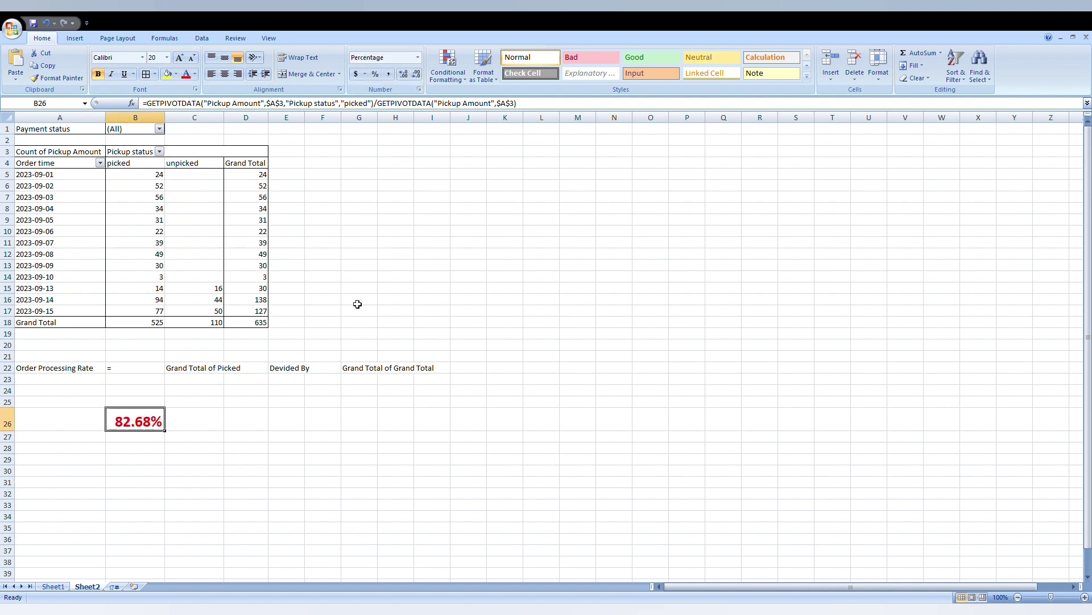